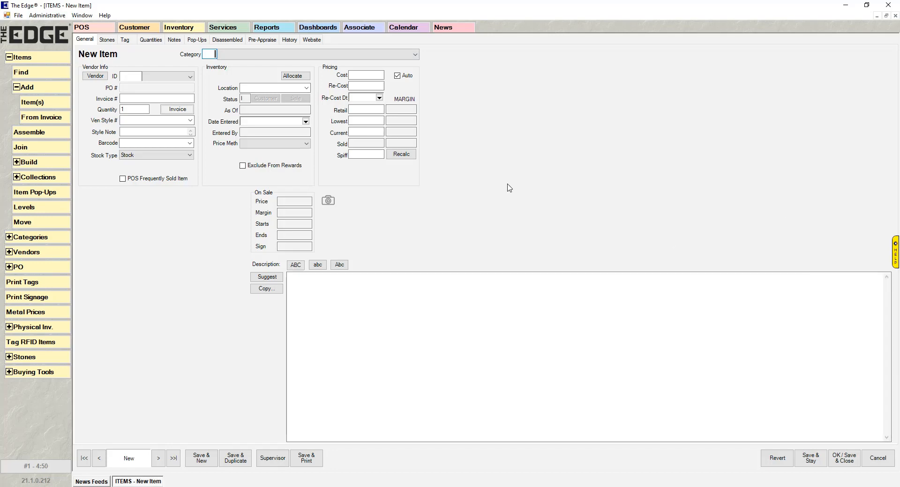
Step: Review the detail fields offered for categories 100 and 160 on the new item, then discard the item
type("100")
key("Tab")
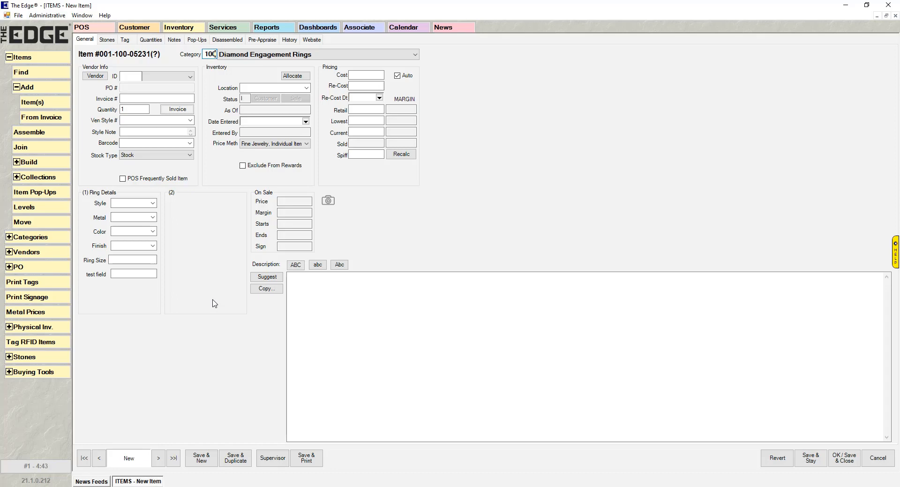
type("160")
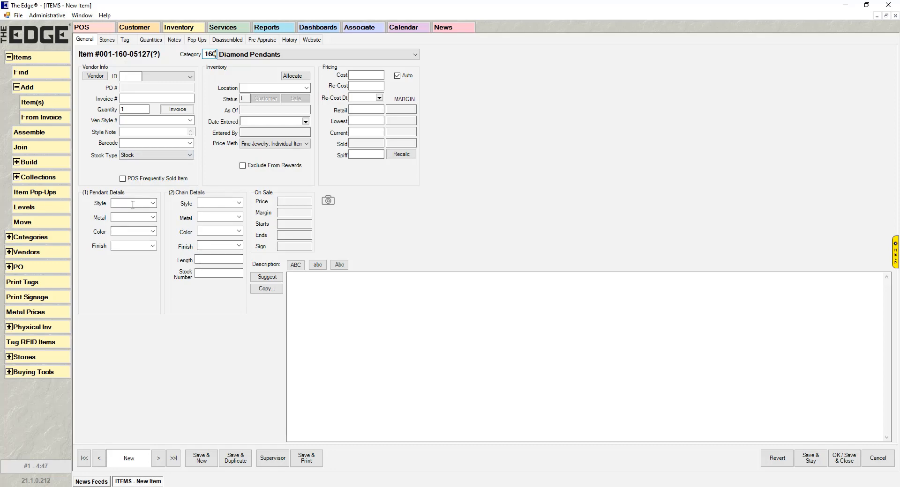
key("Escape")
key("Escape")
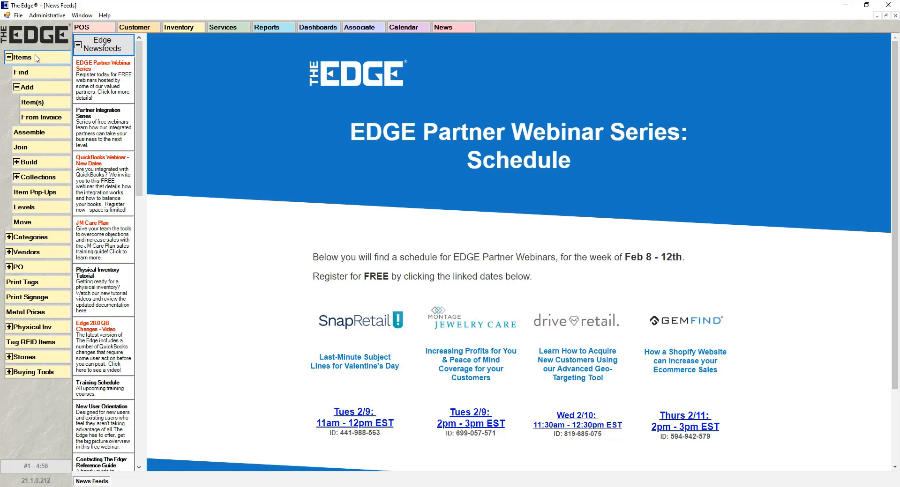
Step: Open category 110 Diamond Wedding Bands - Women's from the category list and show its item details
left_click(30, 237)
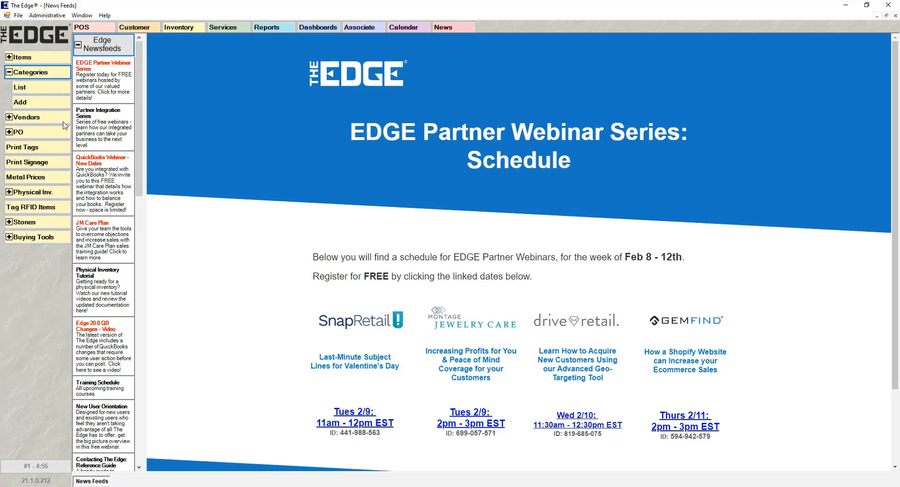
left_click(20, 87)
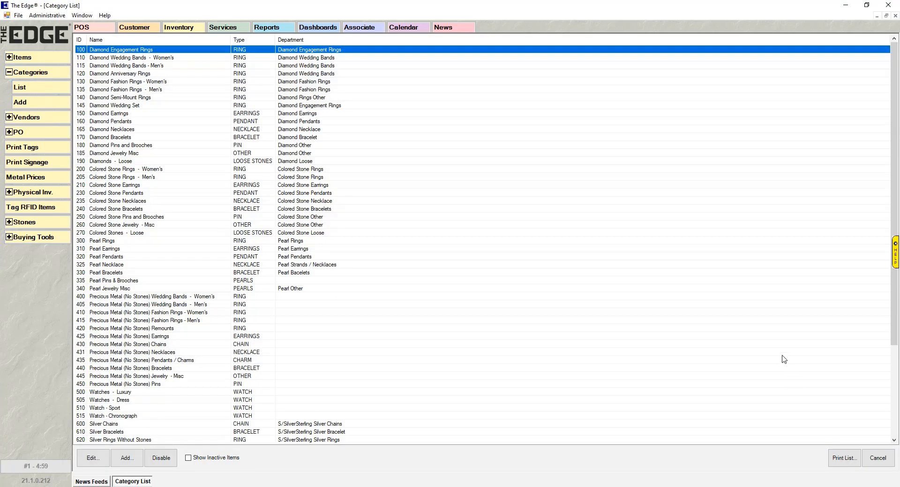
double_click(143, 58)
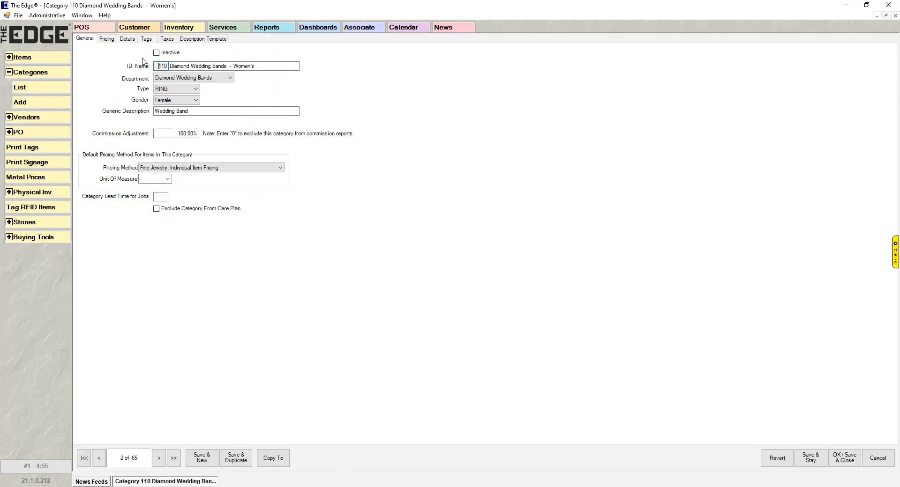
left_click(127, 39)
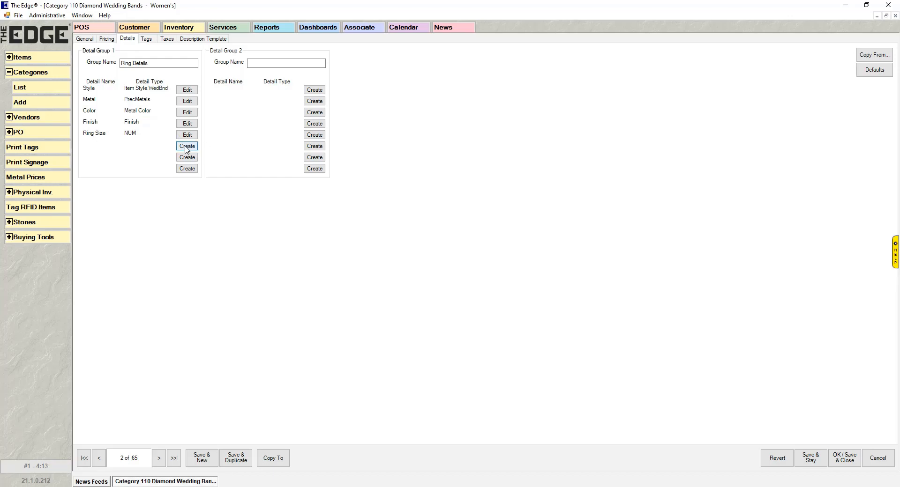
Step: Start creating a detail in the first empty slot of Detail Group 1, entering the associate ID and password and granting the required permission
left_click(190, 148)
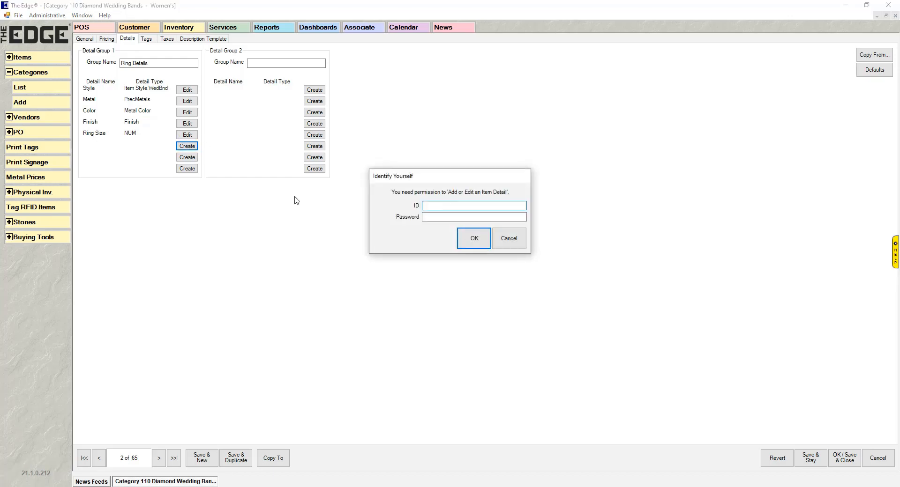
type("1")
key("Tab")
type("1")
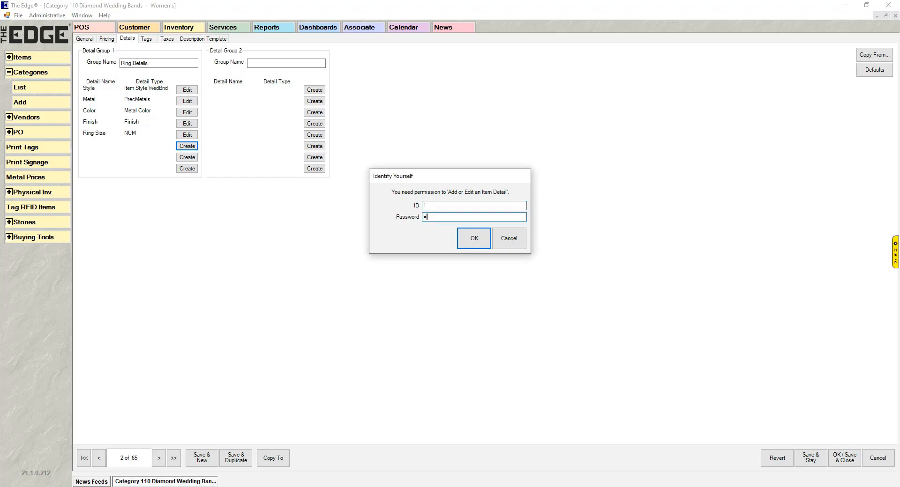
left_click(469, 235)
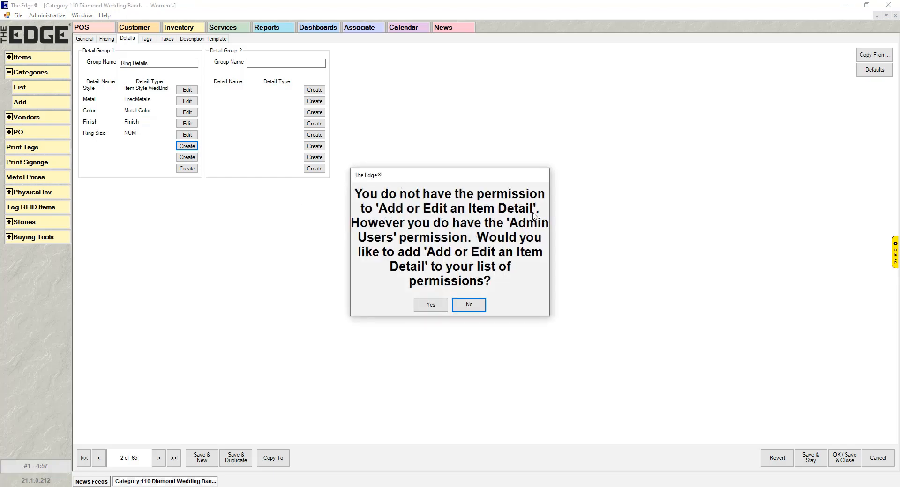
left_click(431, 305)
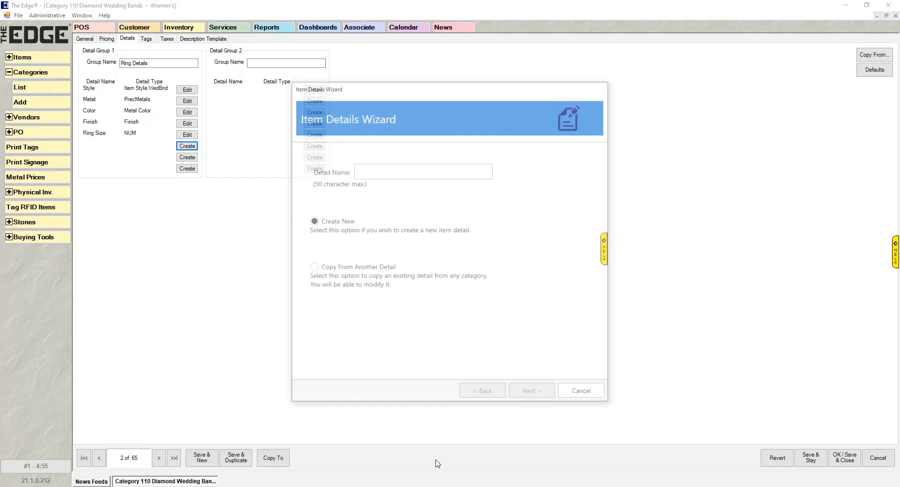
Step: Name the new item detail Collection
left_click(370, 170)
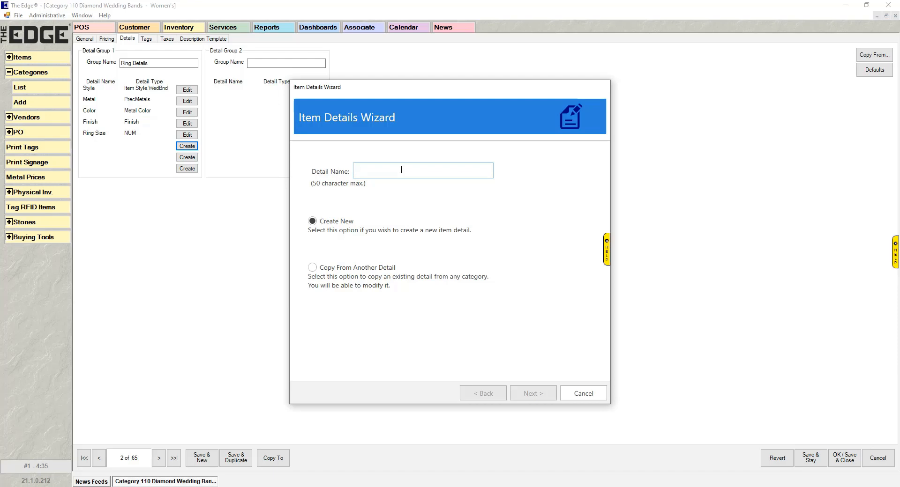
type("Collection")
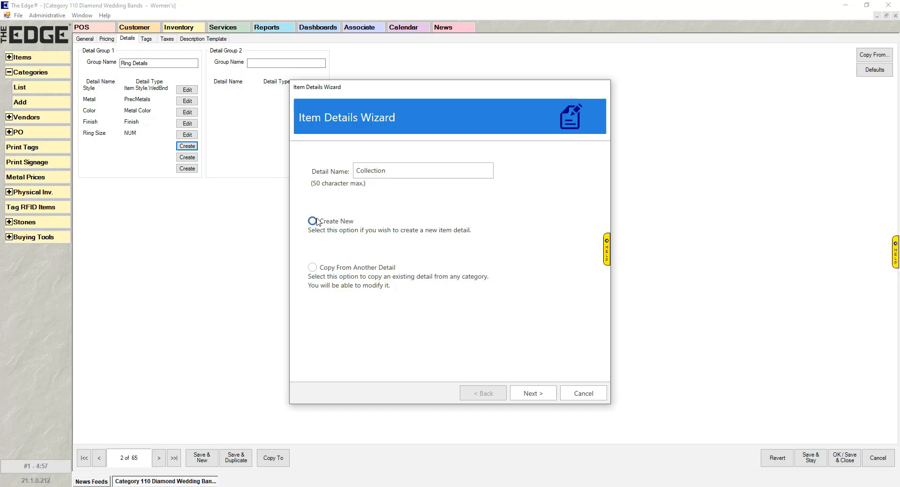
Step: Try copying the detail from category 100 - Diamond Engagement Rings, then revert to creating a new one
left_click(313, 268)
left_click(475, 303)
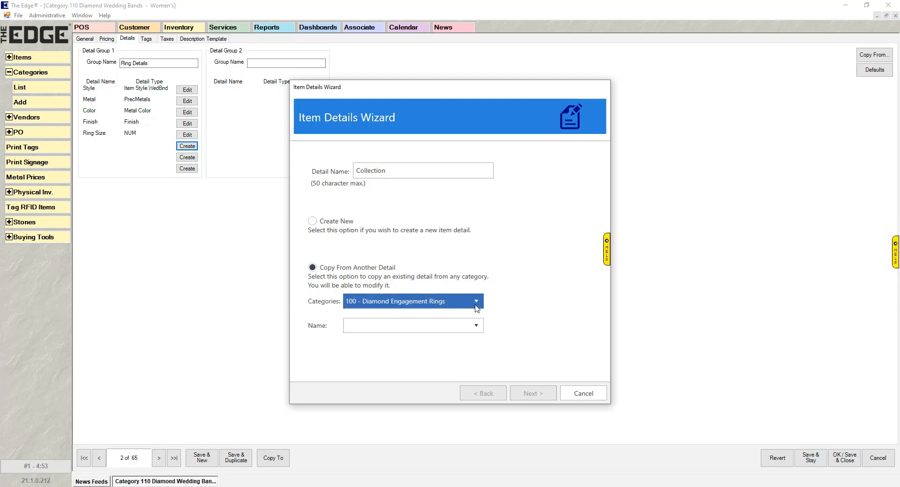
left_click(466, 318)
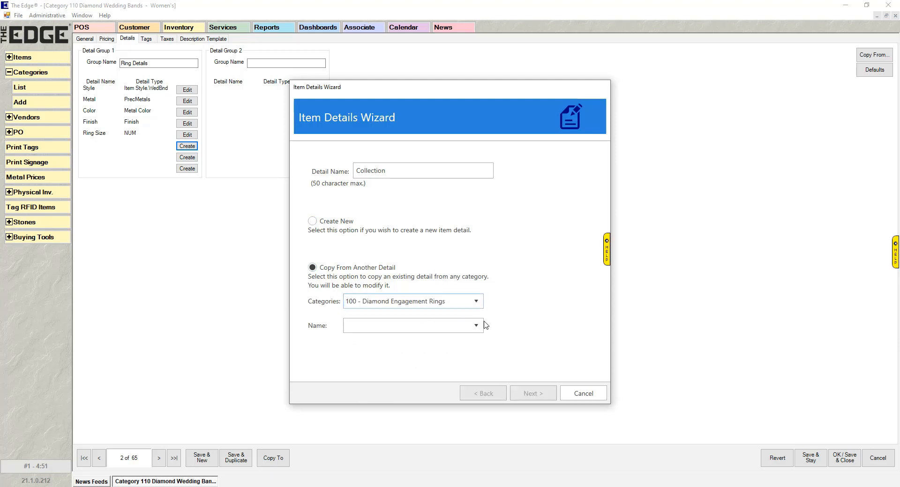
left_click(480, 327)
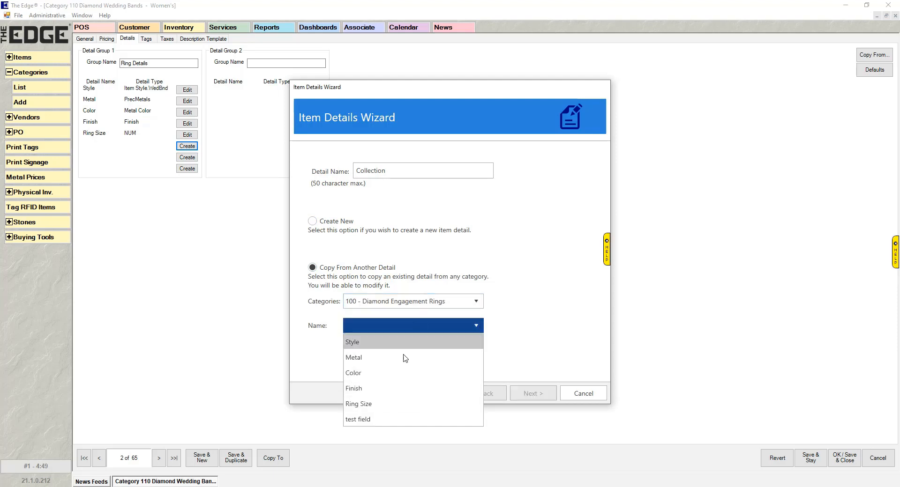
left_click(431, 254)
left_click(312, 221)
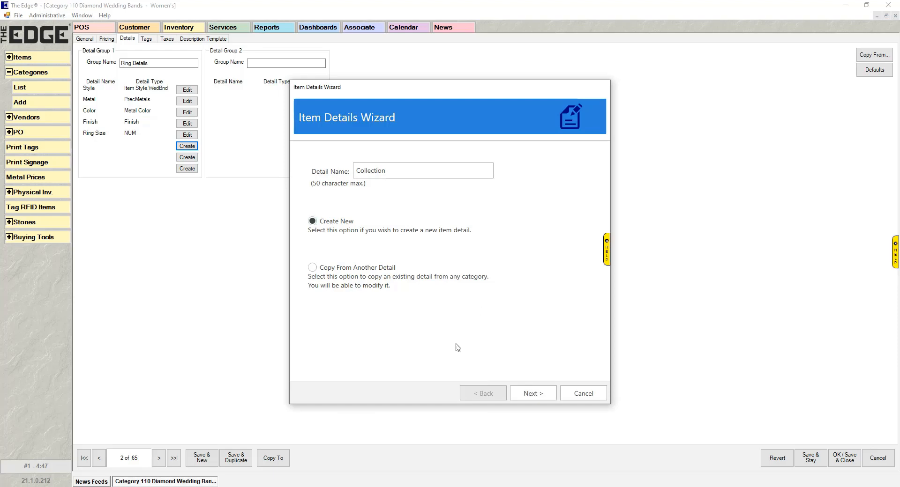
Step: Continue to the type options, try the available detail types, and set Collection to List with a new list
left_click(521, 392)
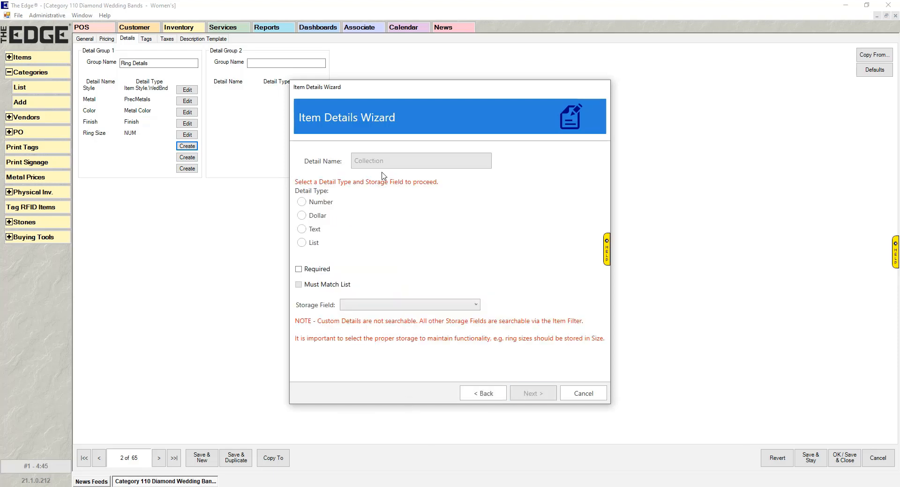
left_click(323, 204)
left_click(333, 218)
left_click(320, 232)
left_click(321, 246)
left_click(315, 215)
left_click(317, 230)
left_click(302, 243)
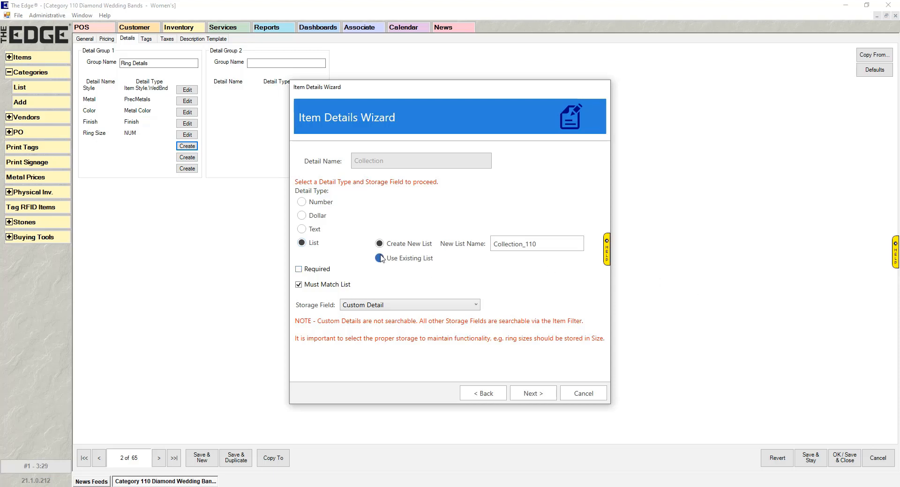
left_click(301, 243)
Step: Try to continue with Must Match List turned off, then decline the confirmation
left_click(300, 285)
left_click(552, 395)
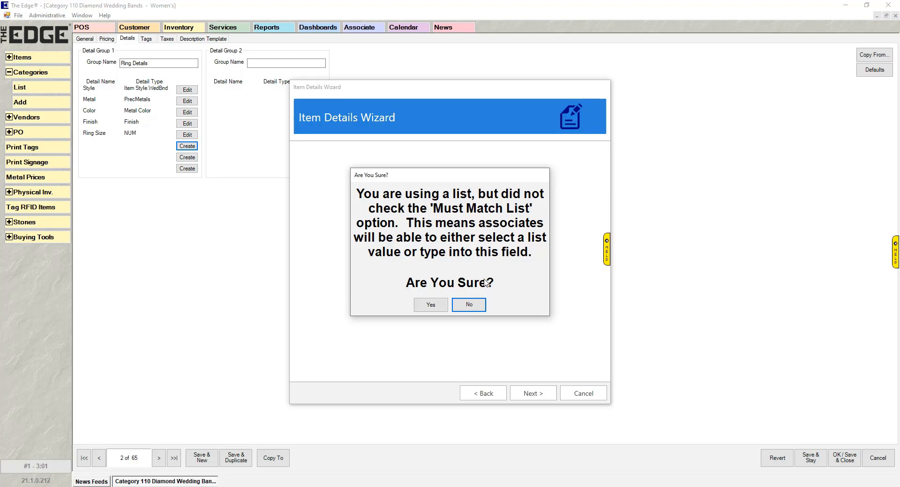
left_click(468, 304)
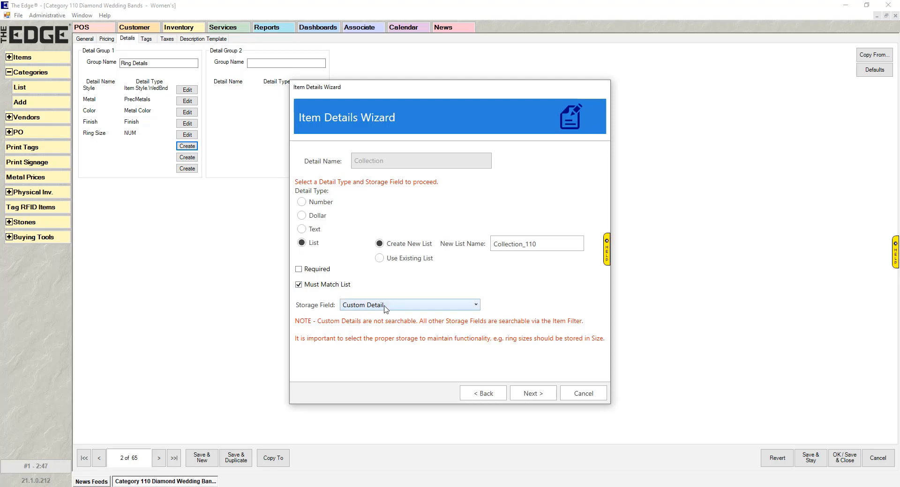
Step: Review the storage field choices, keep Custom Detail, and continue to the list values
left_click(452, 305)
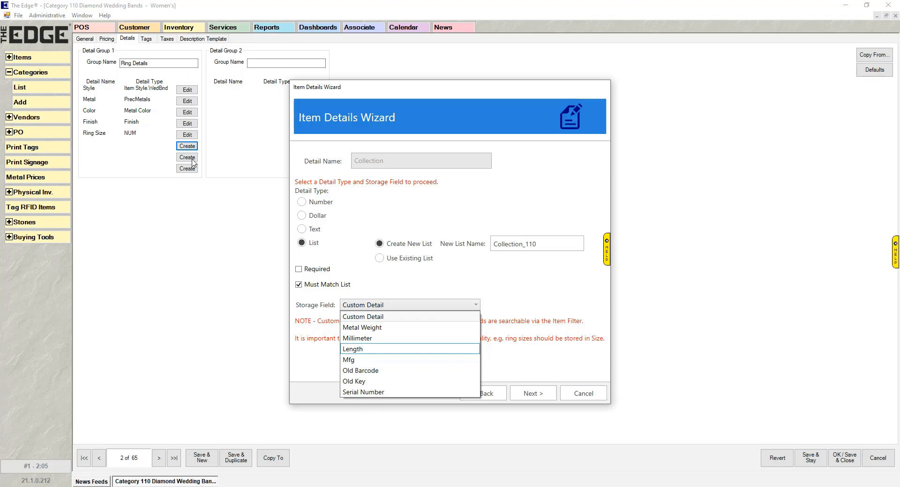
left_click(388, 318)
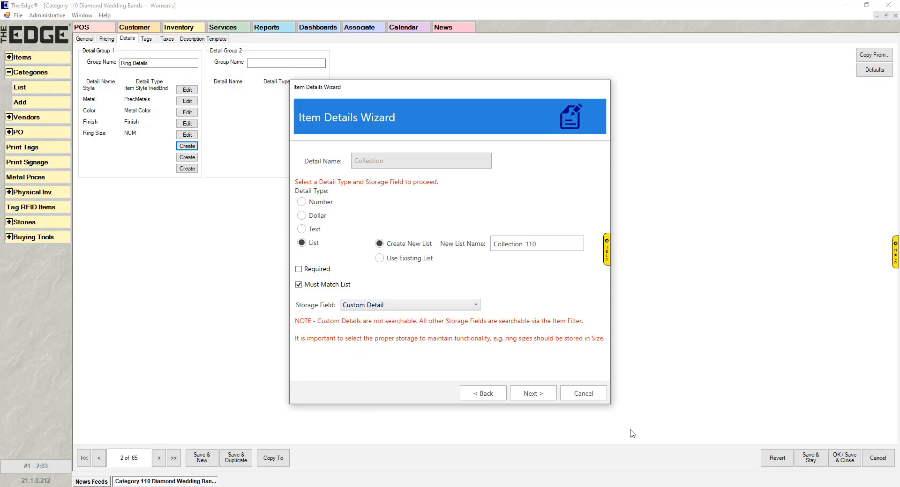
left_click(534, 396)
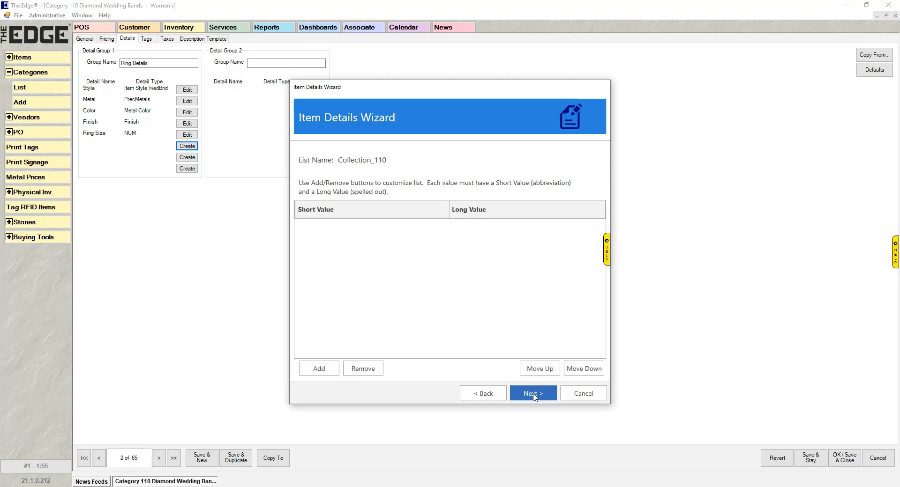
Step: Add a list value with the short value Moon and the long value Moon Light
left_click(330, 370)
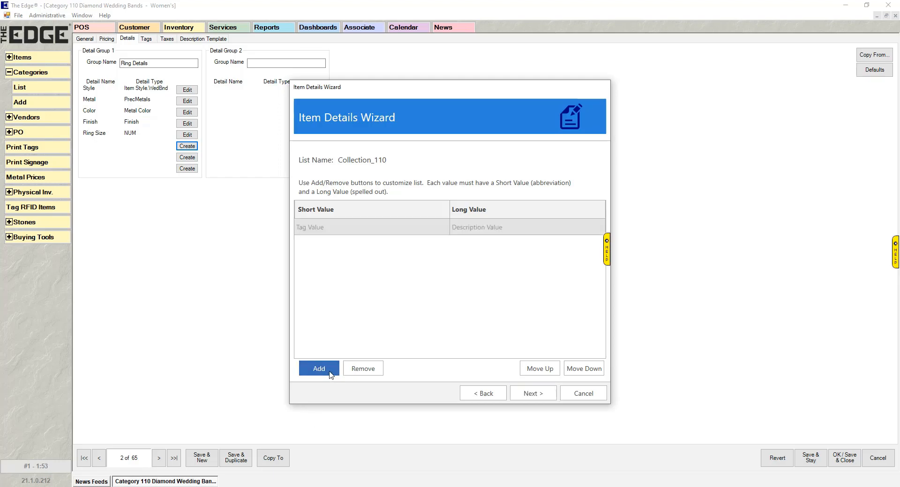
left_click(337, 229)
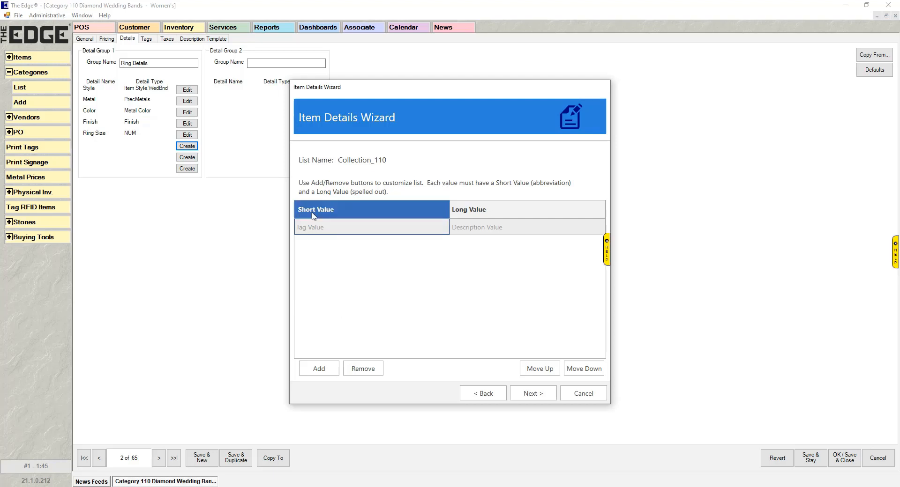
left_click(345, 229)
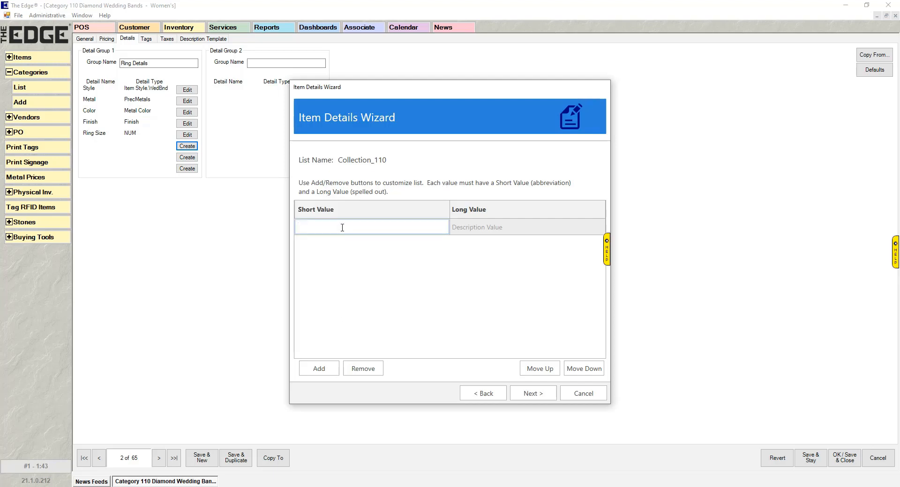
left_click(505, 229)
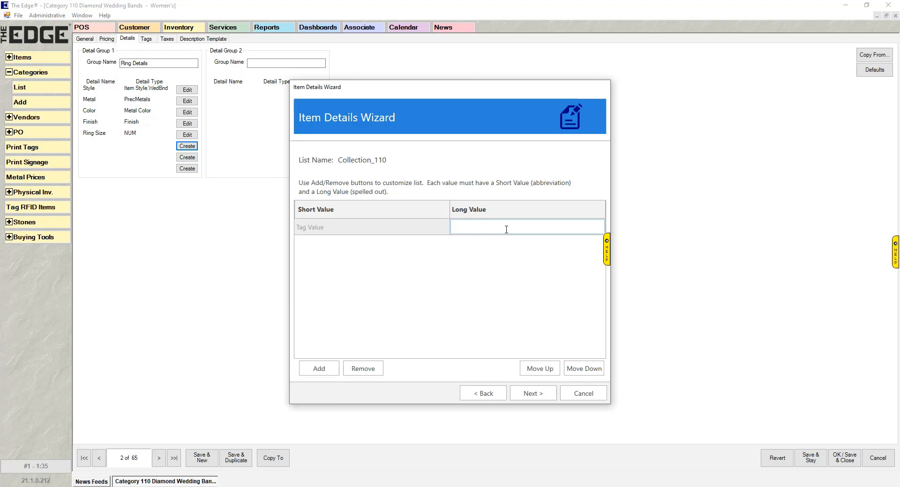
type("Moon Light")
left_click(343, 228)
type("Mo")
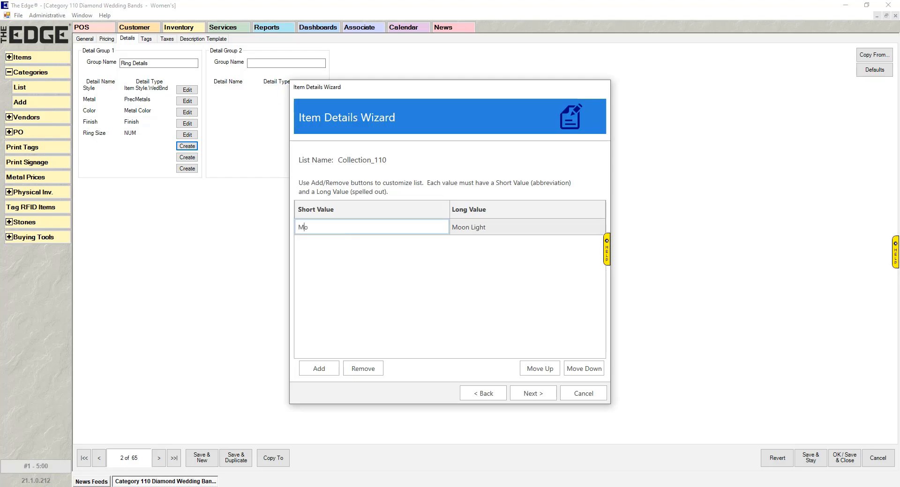
type("on")
Step: Add a second list value with the short value Sunset and the long value Sunset Glow
left_click(312, 369)
left_click(338, 243)
left_click(338, 244)
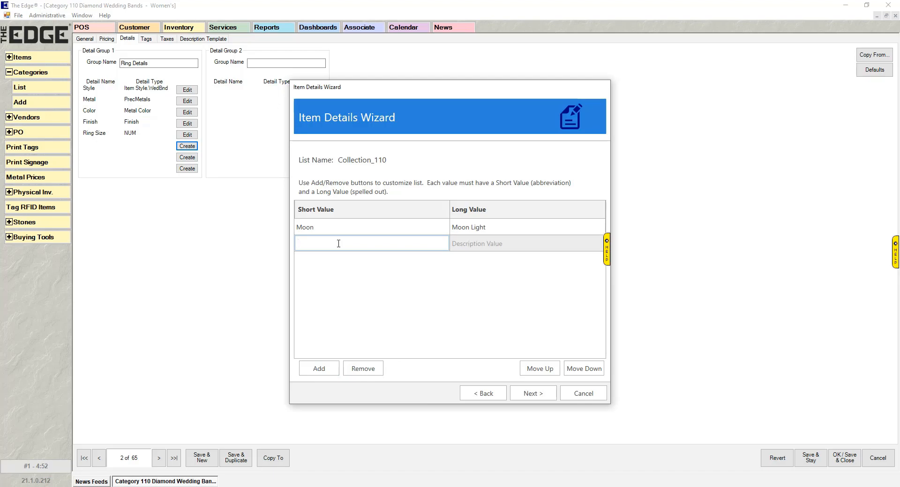
type("sunset")
left_click(301, 244)
key("BackSpace")
type("Sunset")
left_click(529, 245)
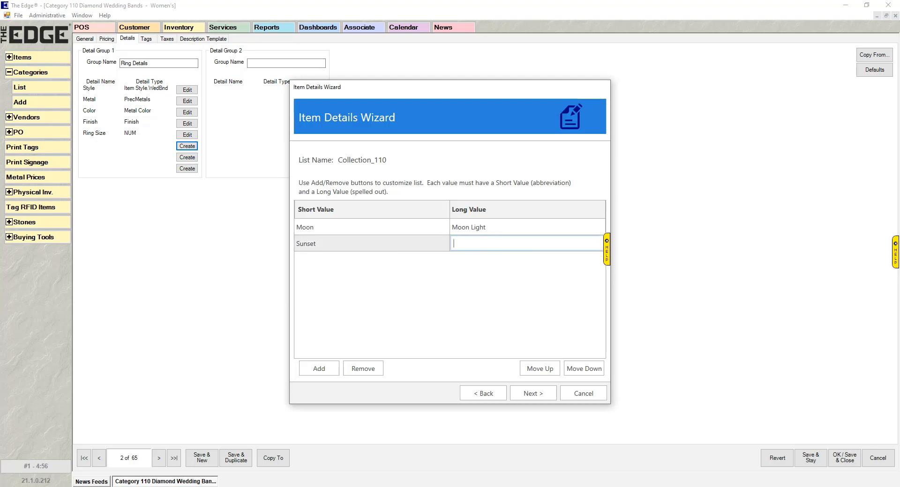
type("Sunset Glow")
left_click(412, 254)
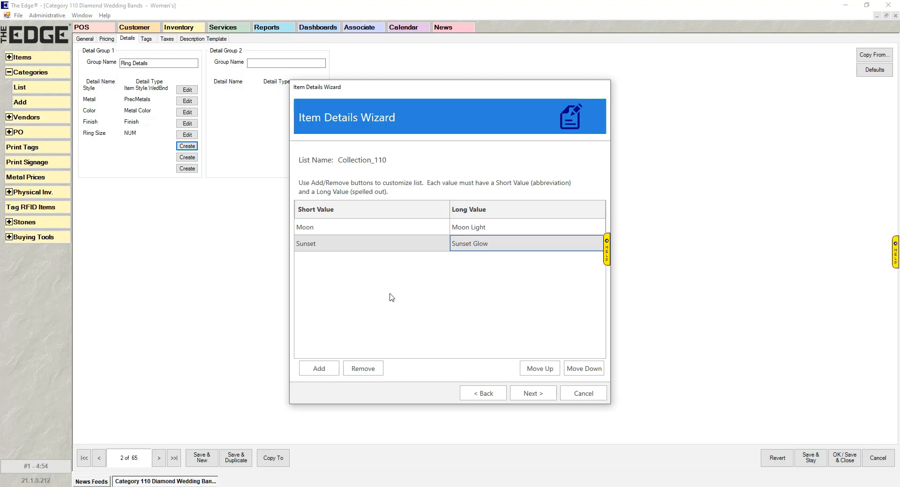
Step: Move the Sunset value above Moon, then move it back below
left_click(382, 247)
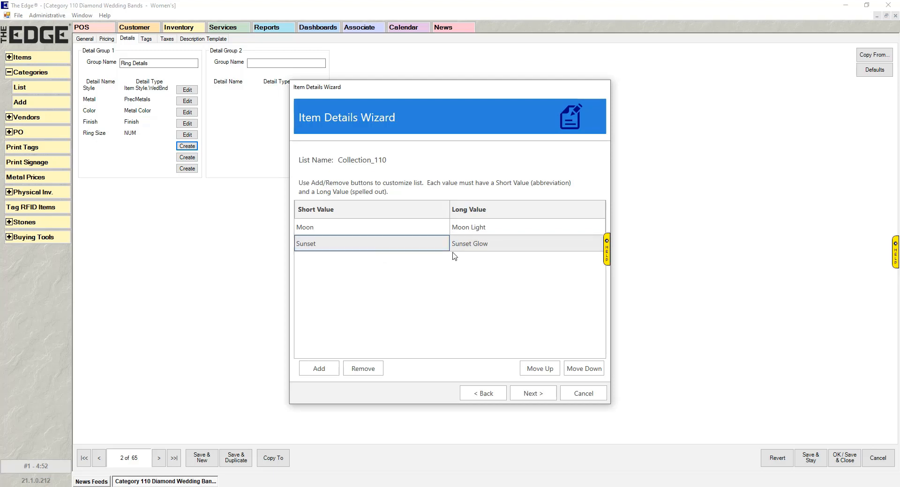
left_click(531, 368)
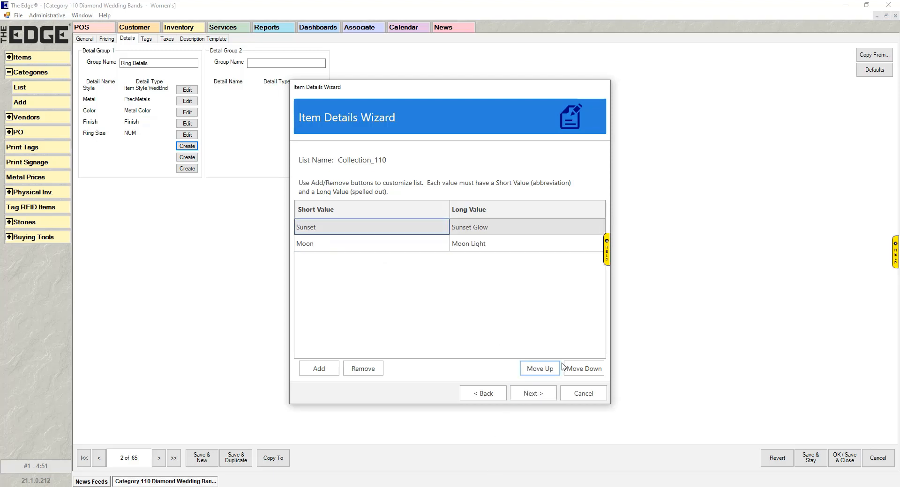
left_click(586, 368)
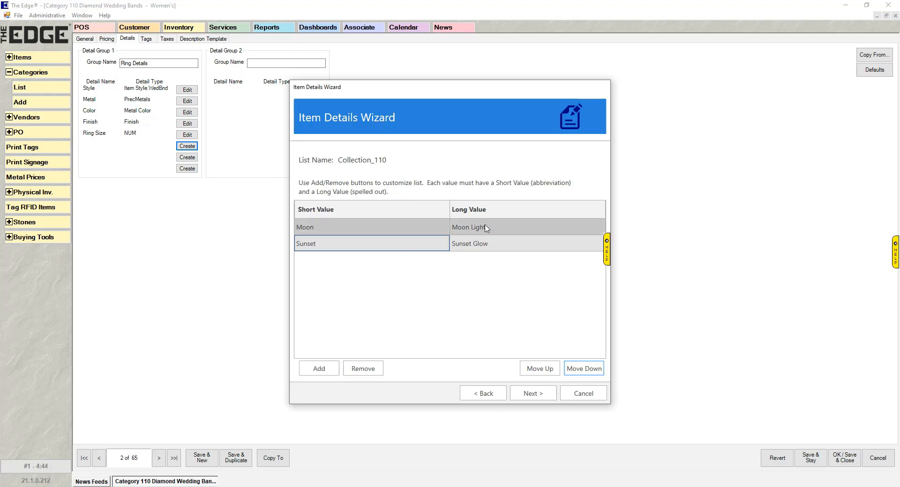
Step: Save the Collection_110 list detail and finish the Item Details Wizard
left_click(535, 396)
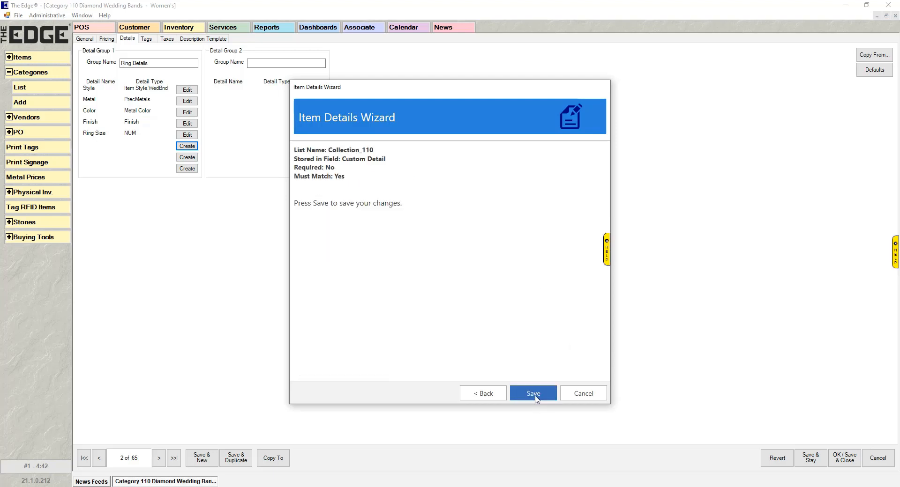
left_click(534, 395)
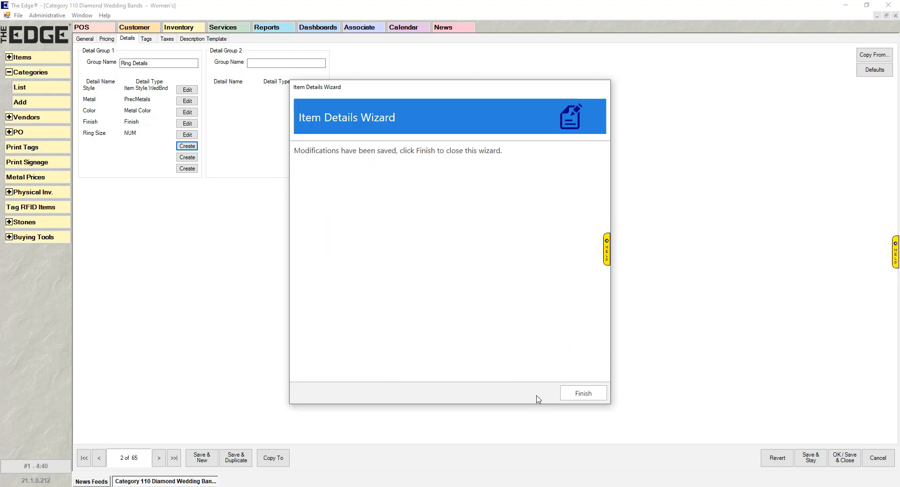
left_click(583, 395)
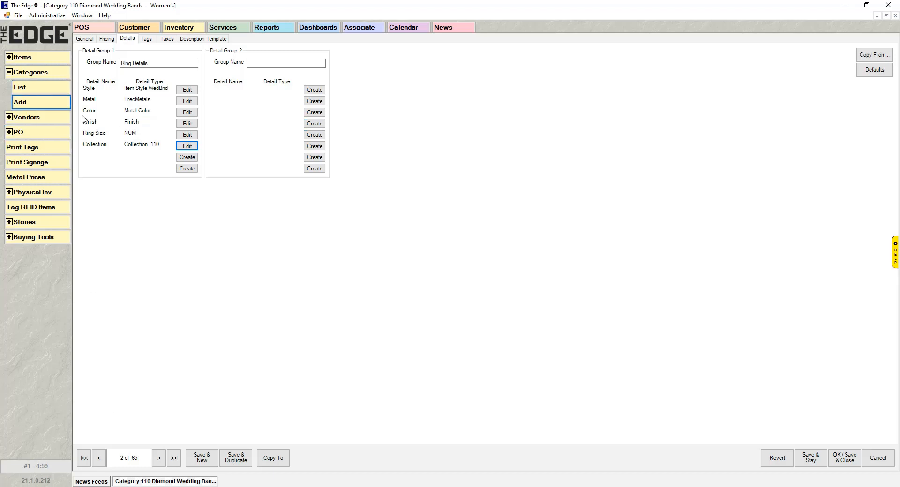
Step: Start a new inventory item and assign it to category 110 Diamond Wedding Bands - Women's
left_click(39, 58)
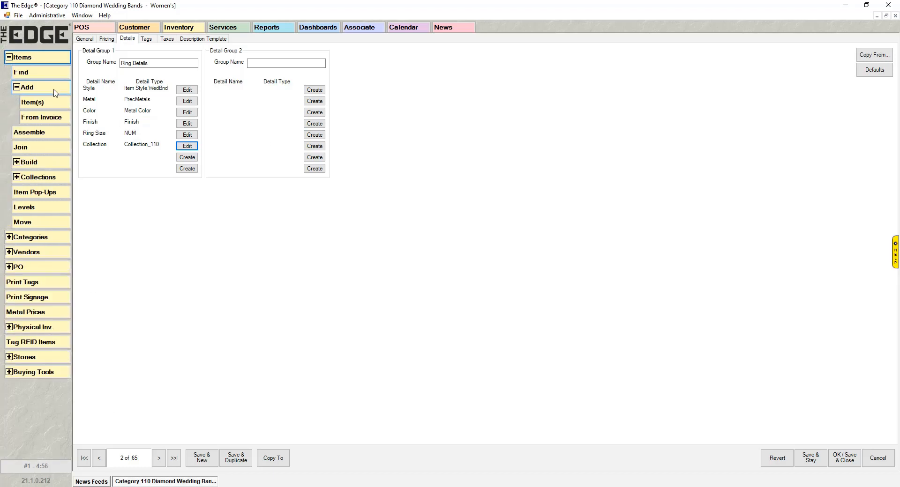
left_click(45, 103)
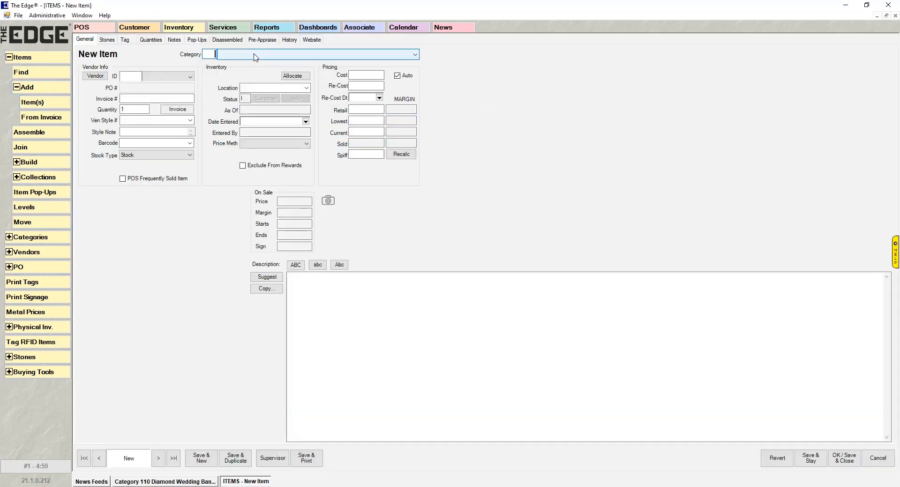
type("100")
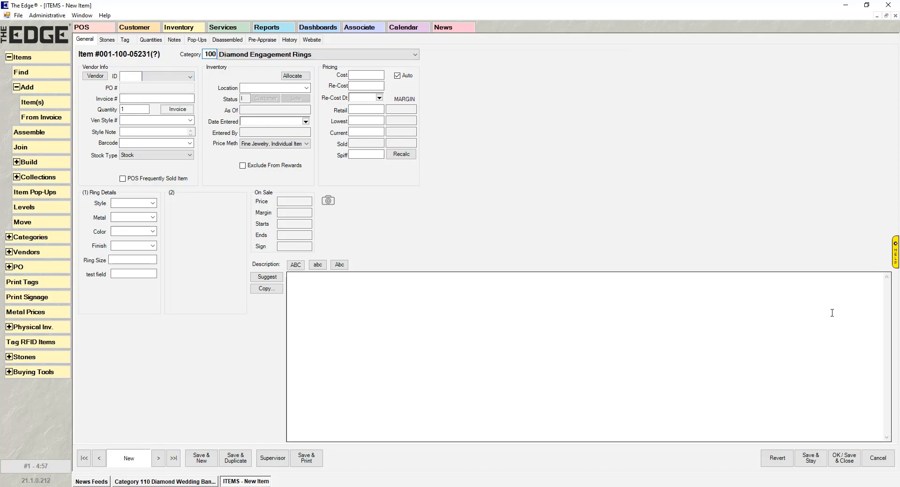
key("BackSpace")
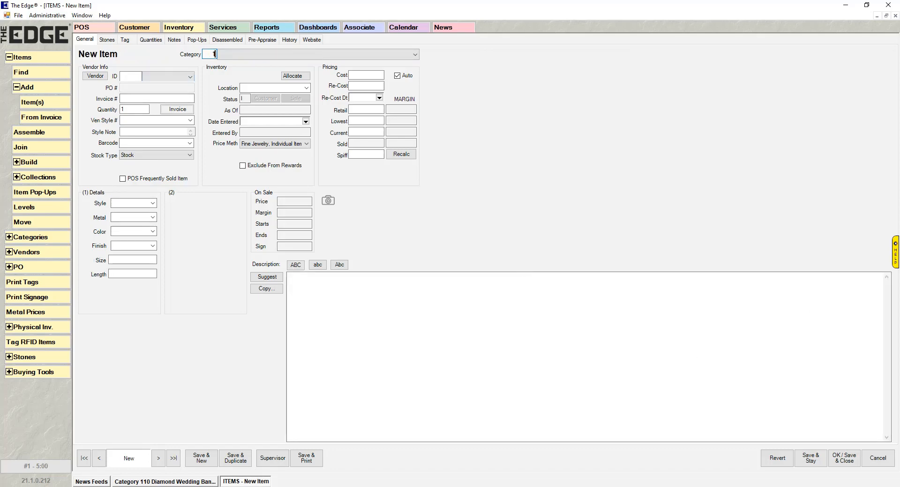
type("10")
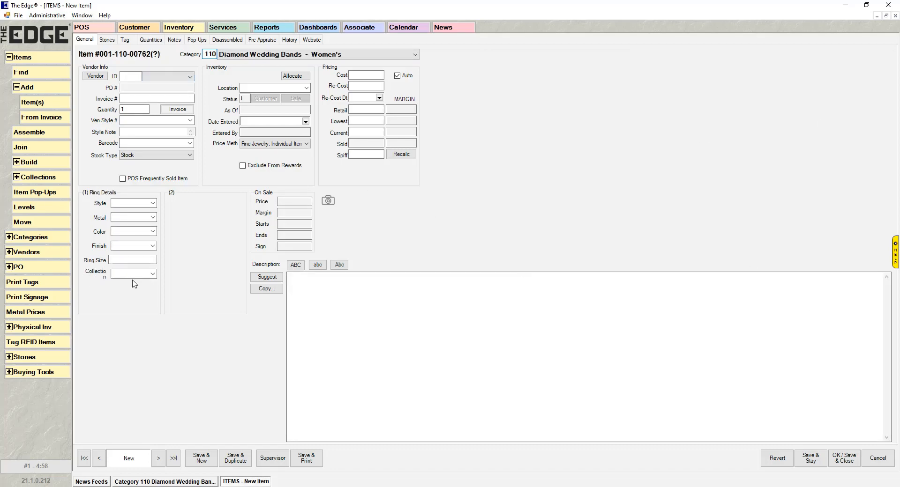
Step: Check the value choices offered for the new item's Collection detail, and discard the item without saving
left_click(152, 274)
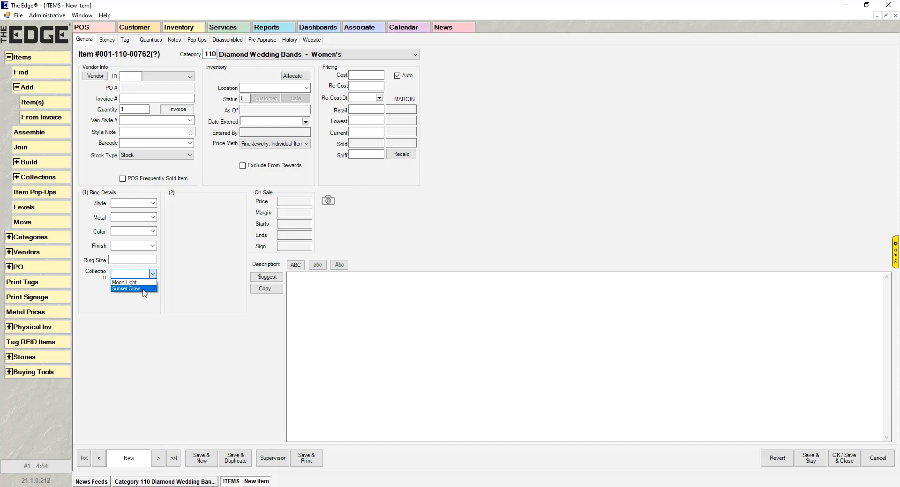
left_click(209, 305)
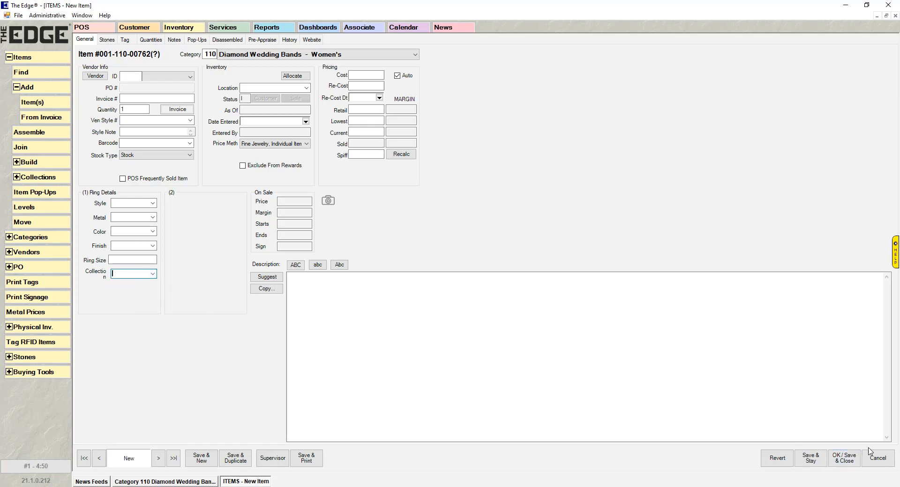
left_click(878, 459)
left_click(878, 459)
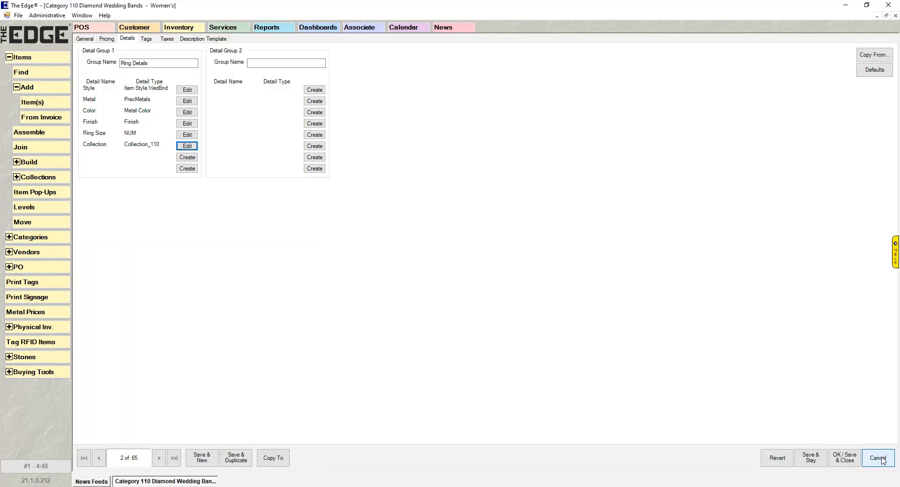